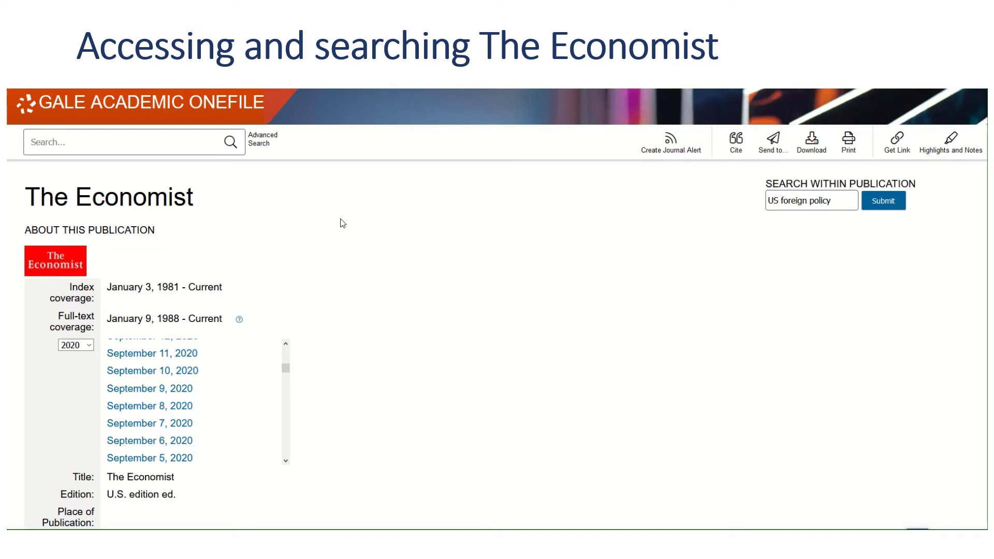
Switch The Economist's issue list to 2018, showing the March 2018 Vol.426 issues
scroll(342, 223, down, 6)
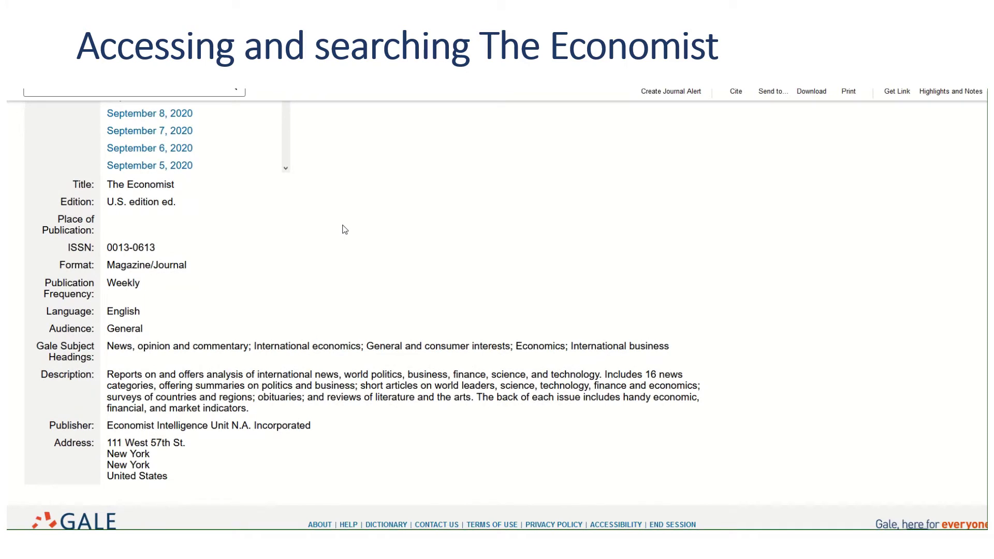
scroll(344, 228, up, 6)
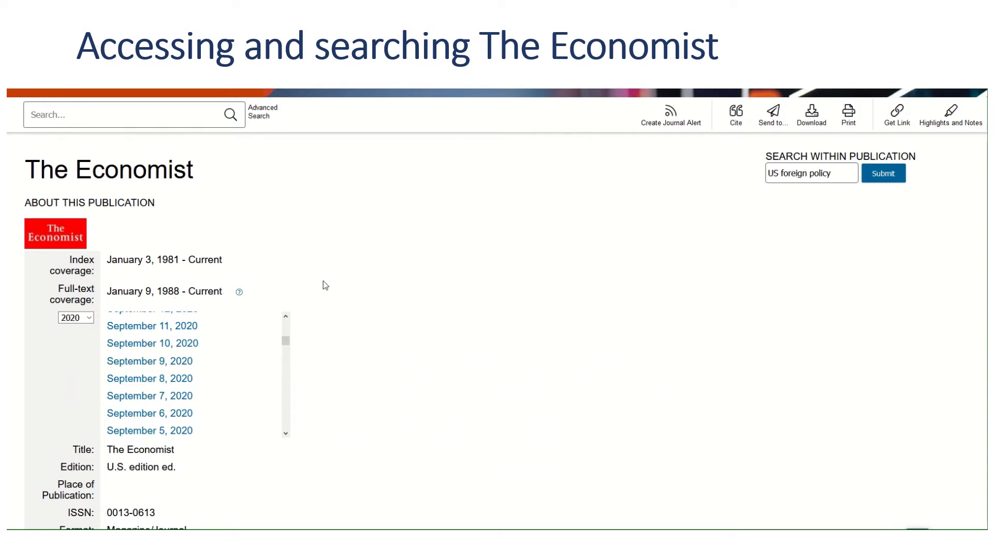
scroll(400, 287, up, 1)
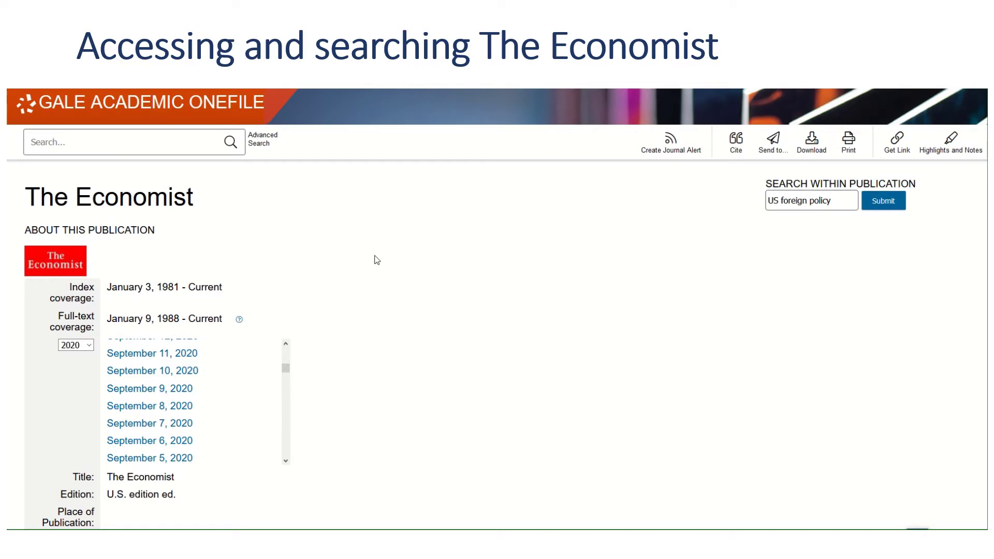
click(89, 345)
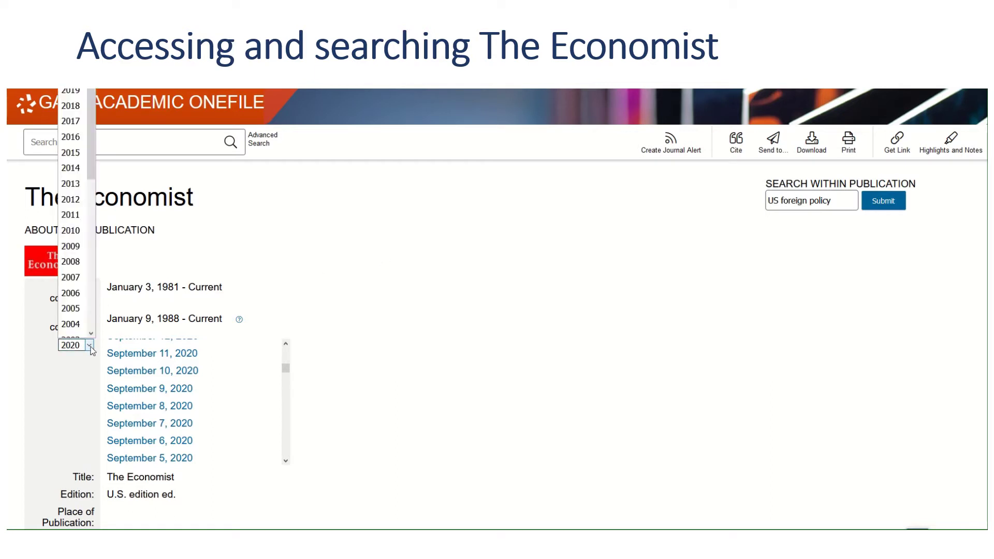
click(70, 110)
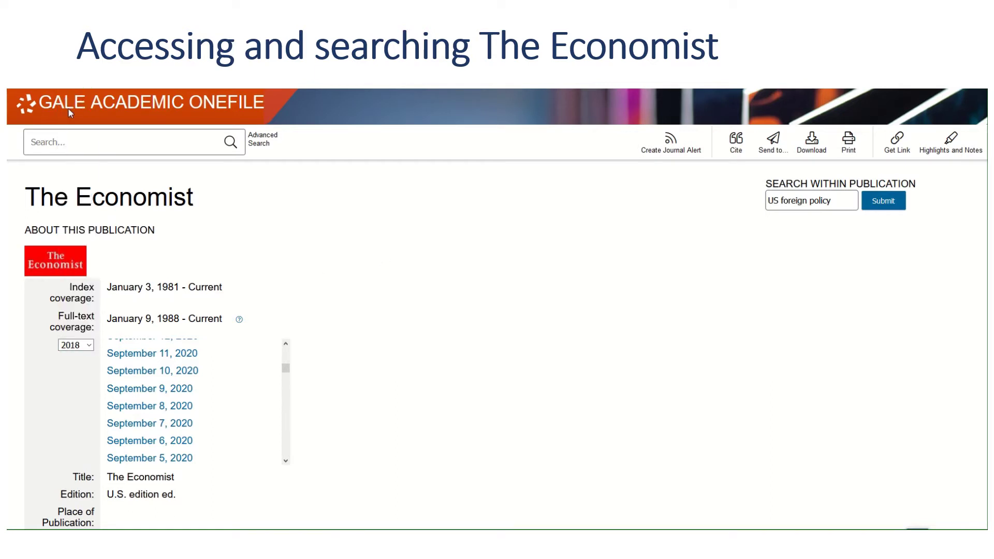
scroll(200, 404, down, 2)
scroll(201, 405, down, 2)
scroll(201, 405, up, 4)
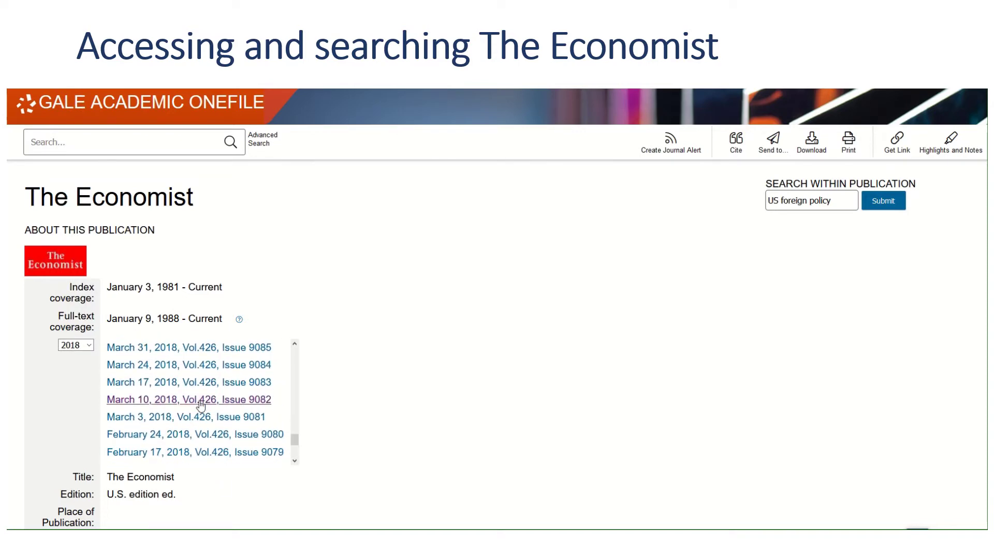
click(200, 400)
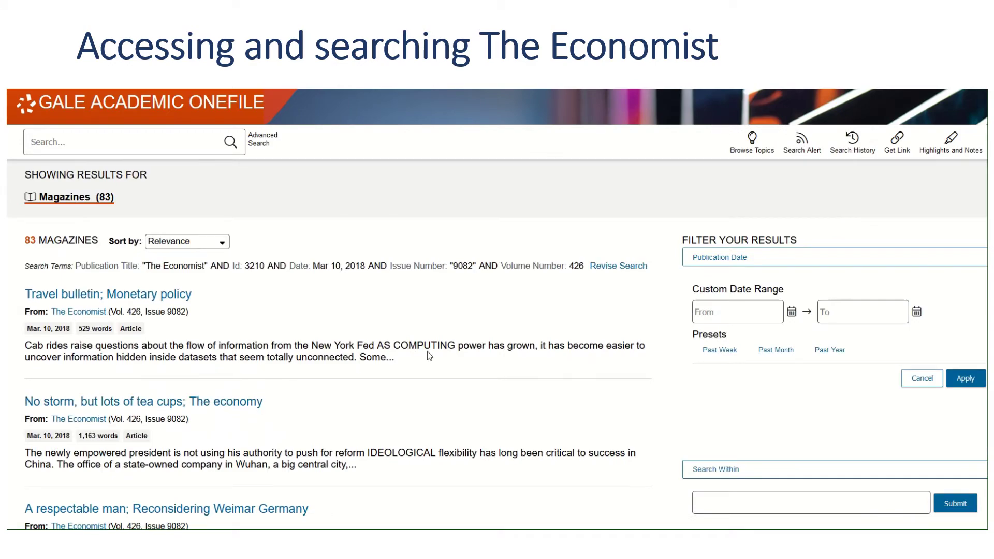
scroll(395, 356, down, 5)
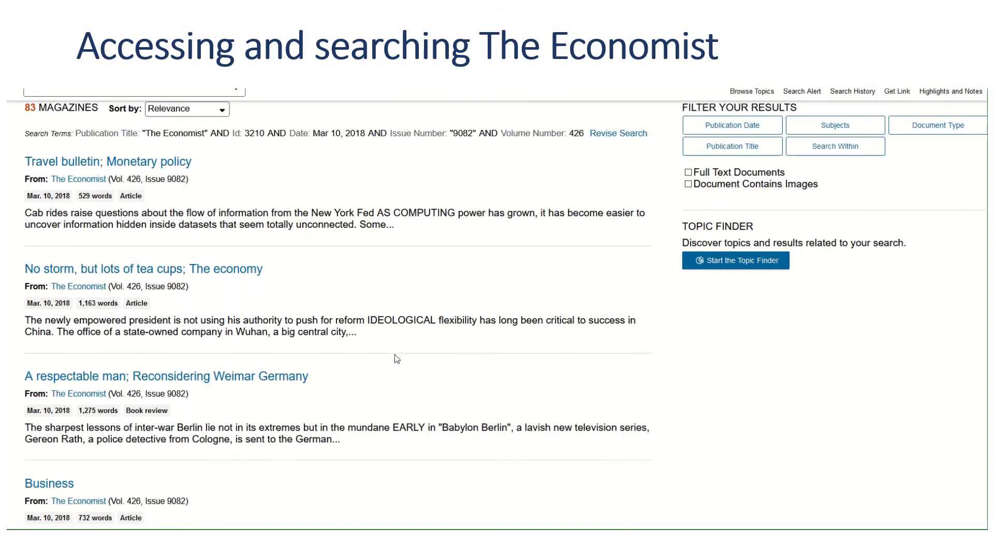
scroll(396, 357, down, 6)
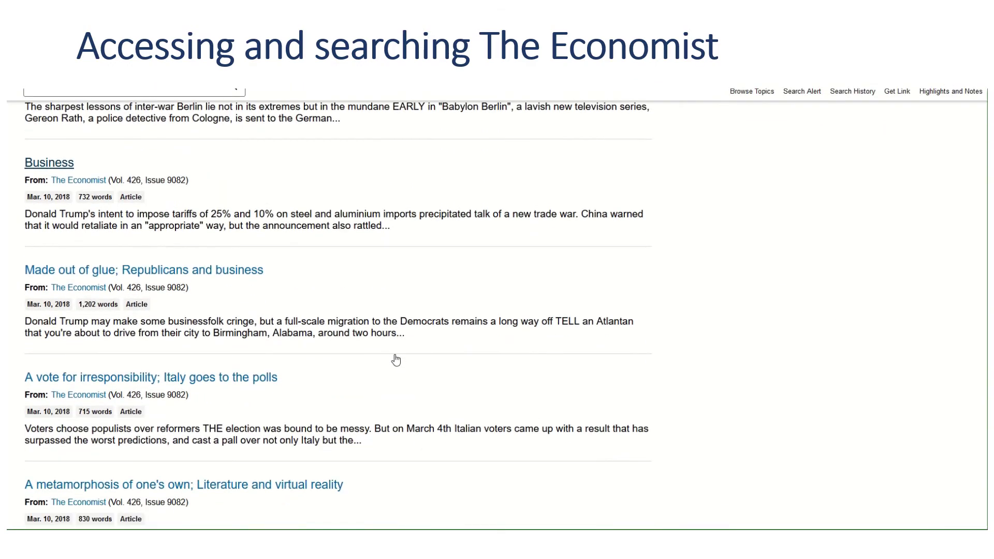
scroll(396, 358, down, 4)
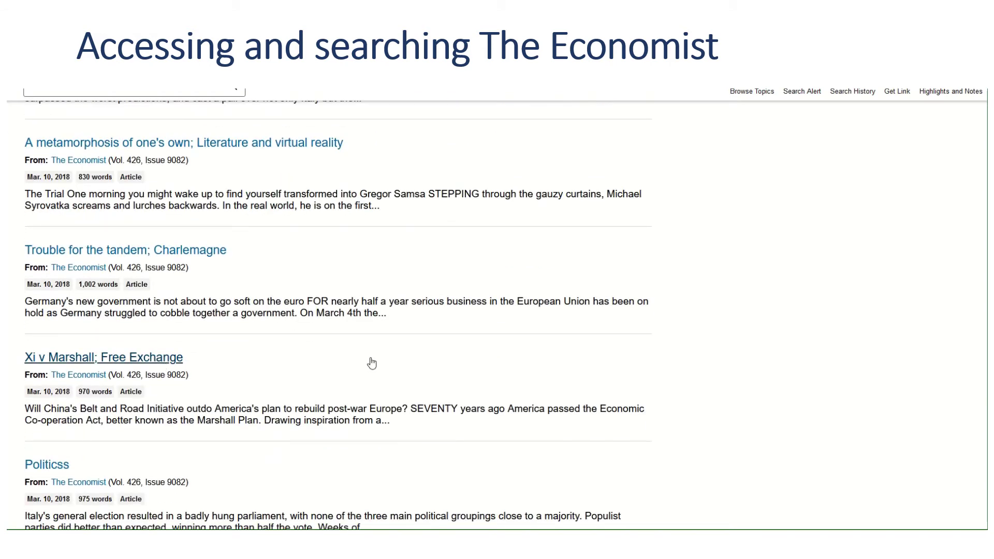
click(372, 362)
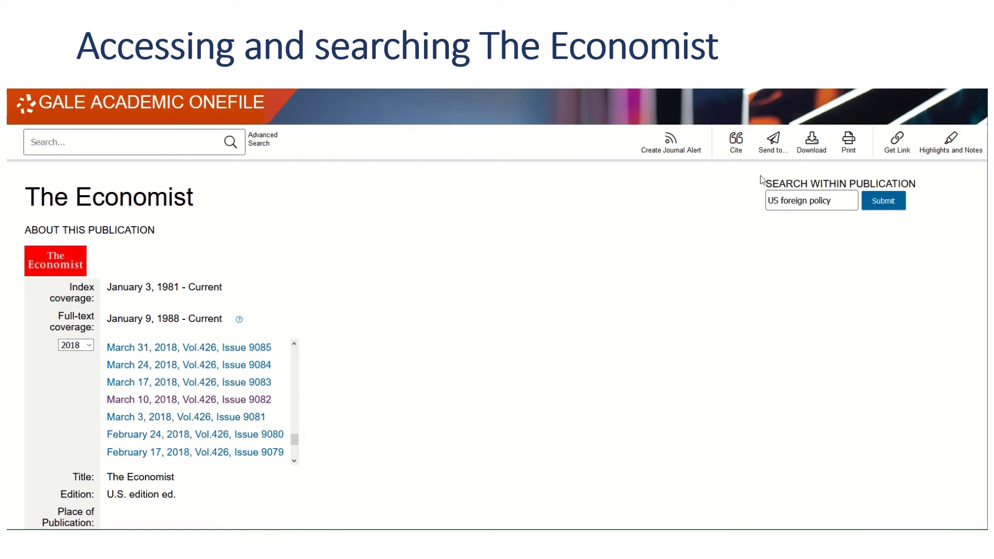
Search within The Economist for 'US foreign policy', returning 5,490 magazine results
drag(765, 184, 920, 184)
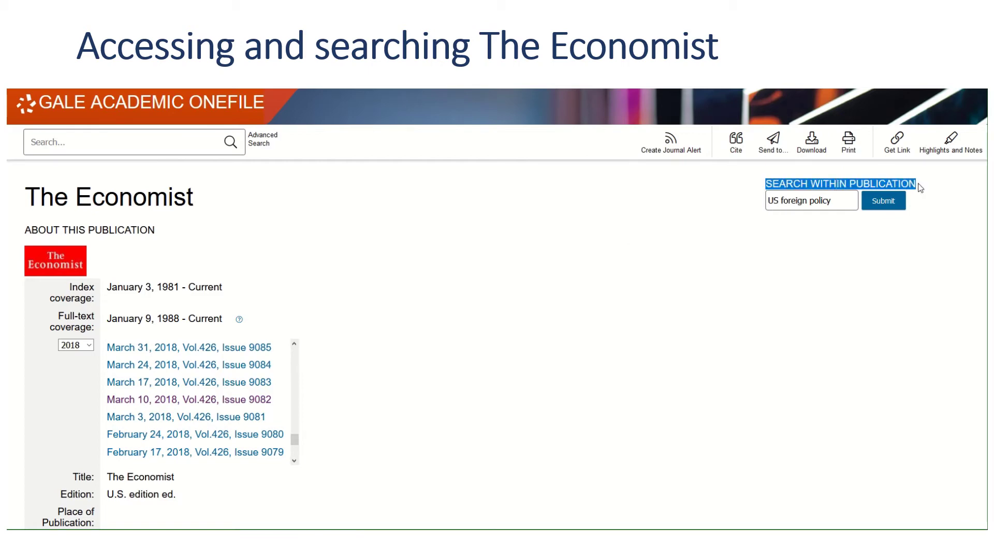
click(843, 234)
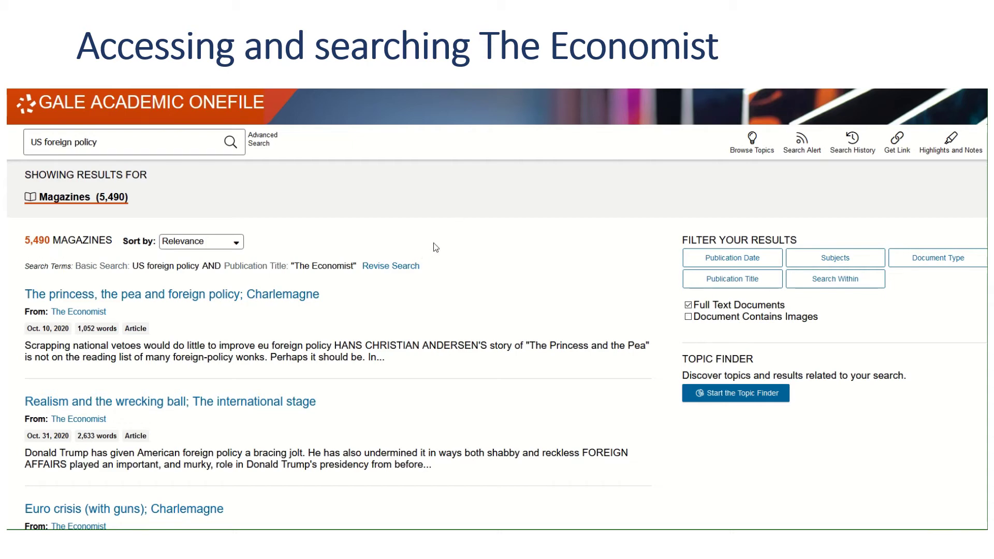
click(236, 247)
click(229, 260)
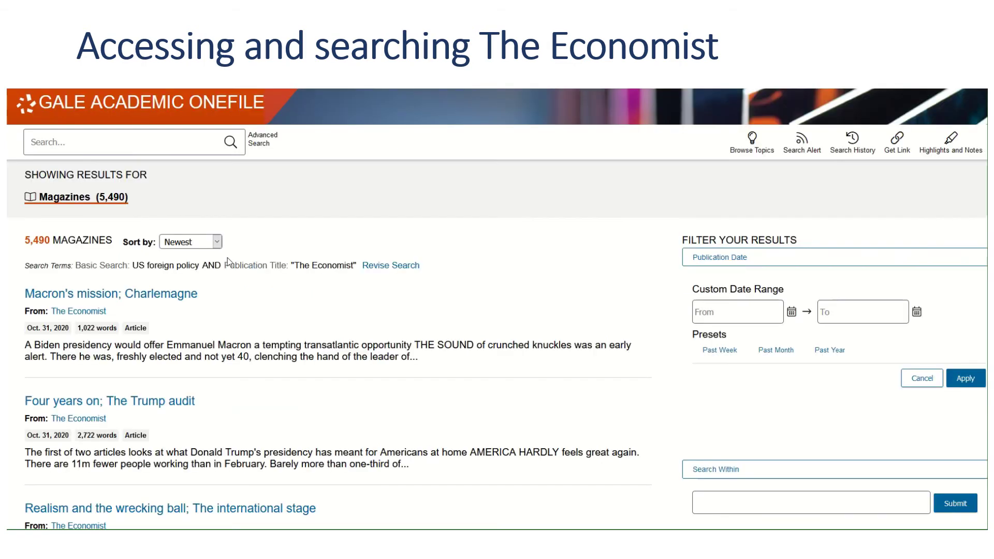
click(237, 244)
click(224, 291)
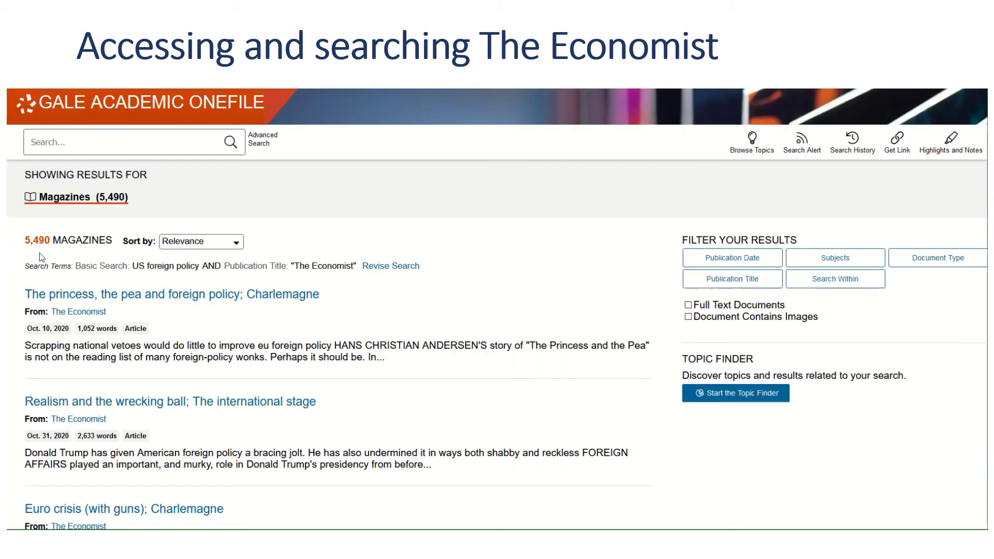
Search within the results for 'middle east' to cut them to 715
click(820, 285)
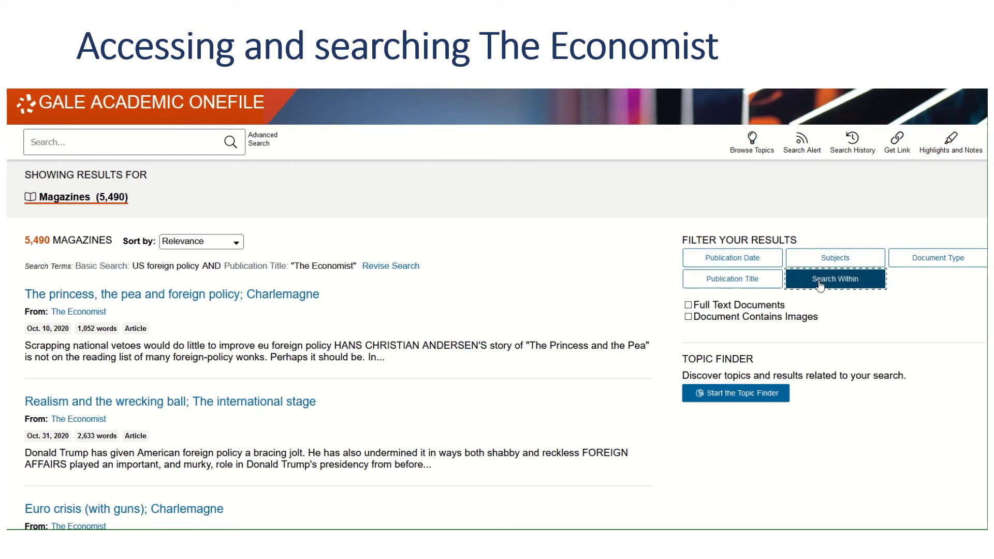
click(811, 309)
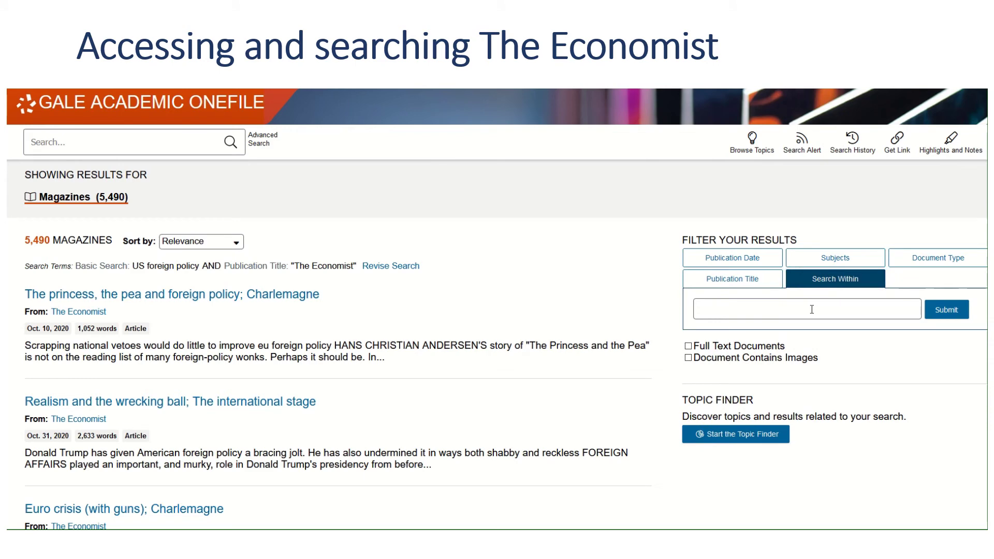
text(middle east)
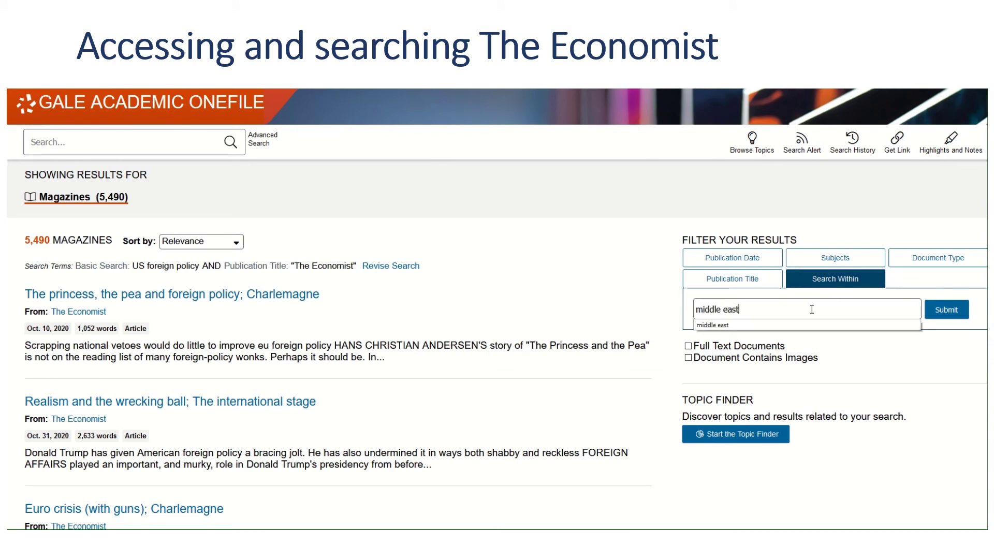
click(947, 310)
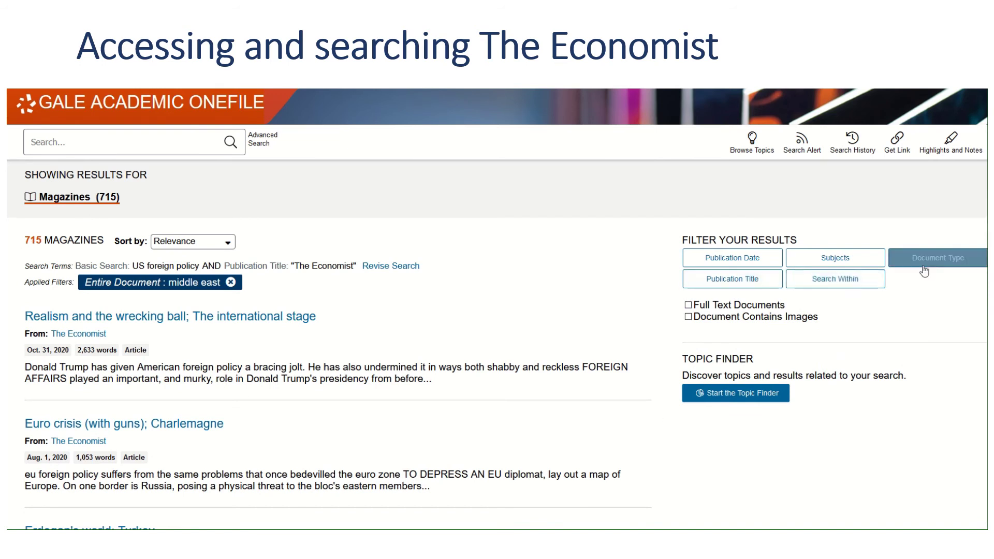
Apply a custom publication date range of 10/31/2010 to 10/31/2020
click(739, 261)
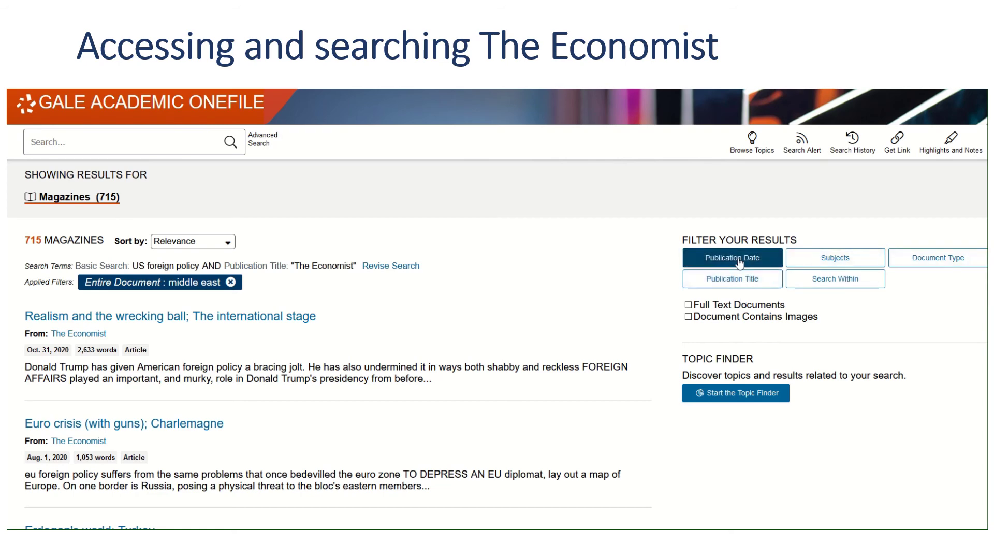
click(739, 260)
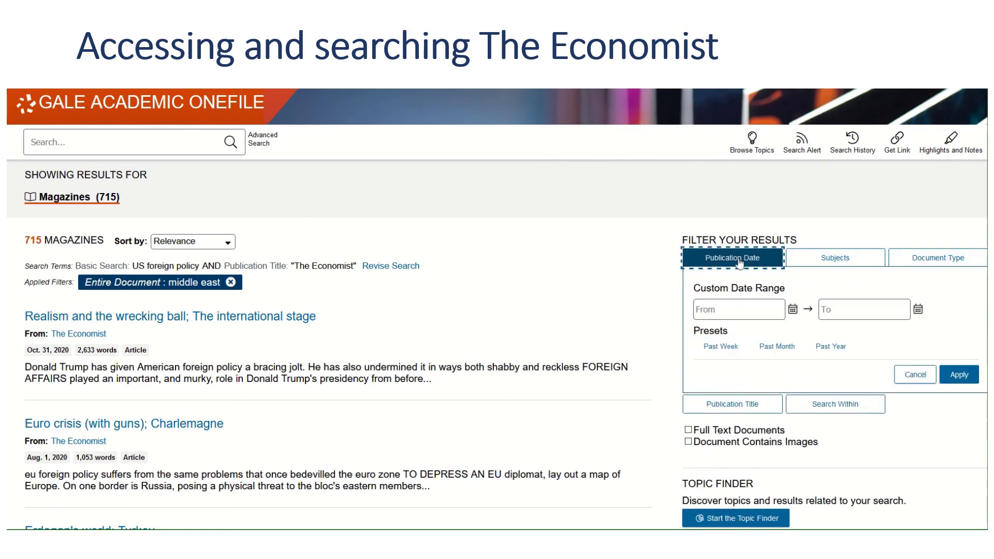
click(793, 310)
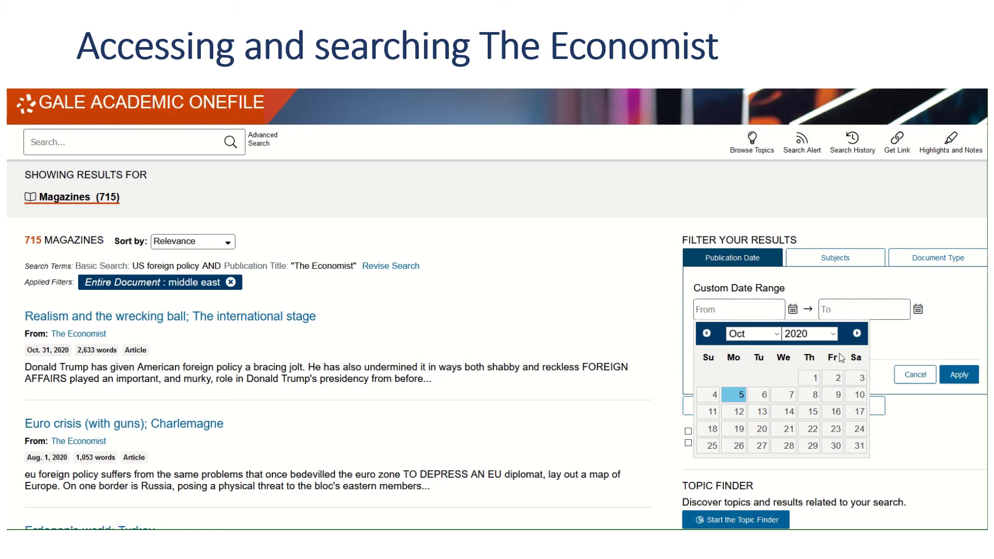
click(832, 334)
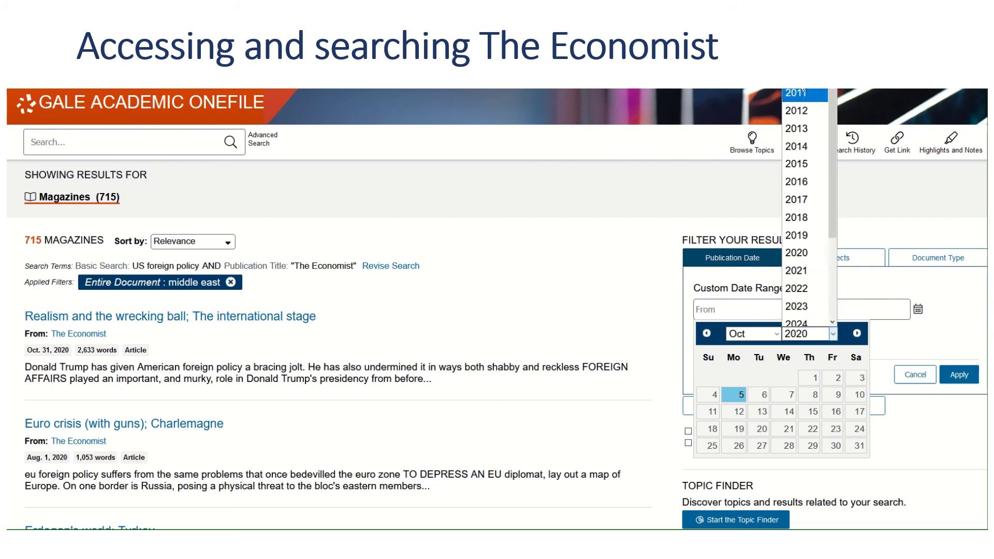
click(796, 93)
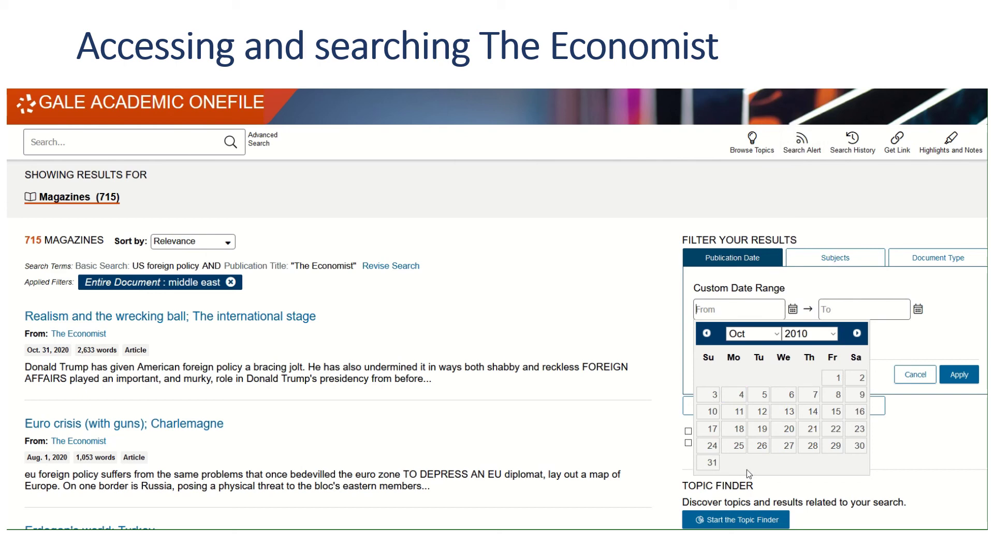
click(709, 464)
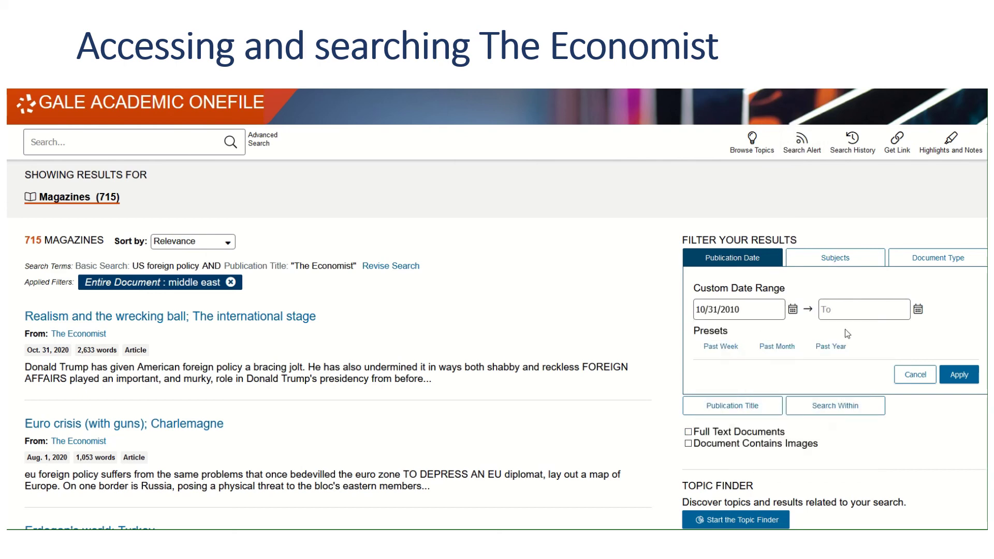
click(918, 311)
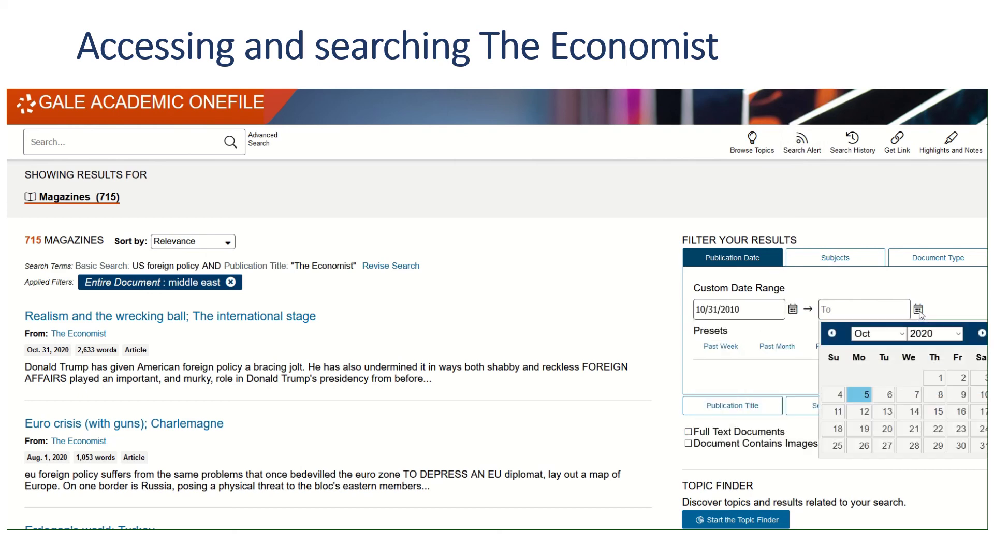
click(980, 446)
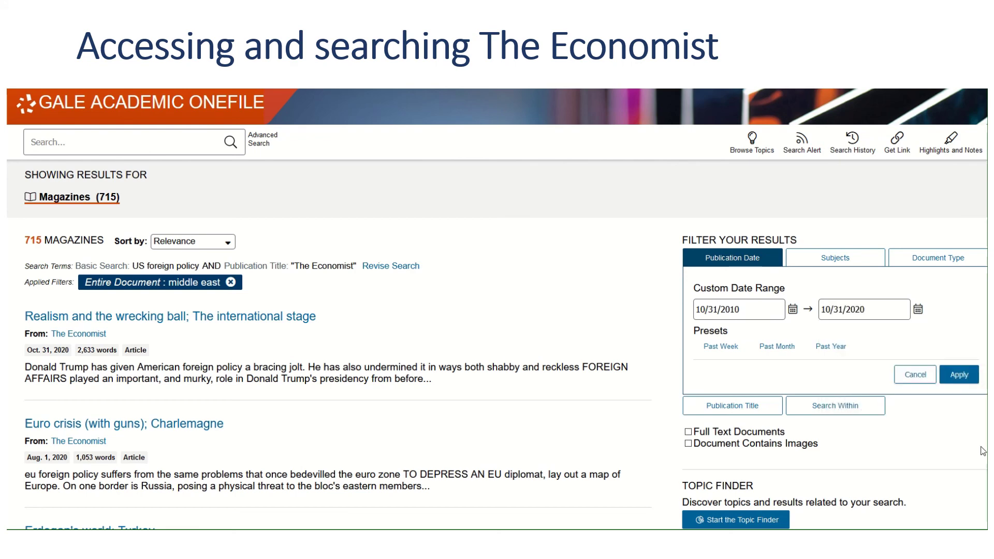
click(951, 380)
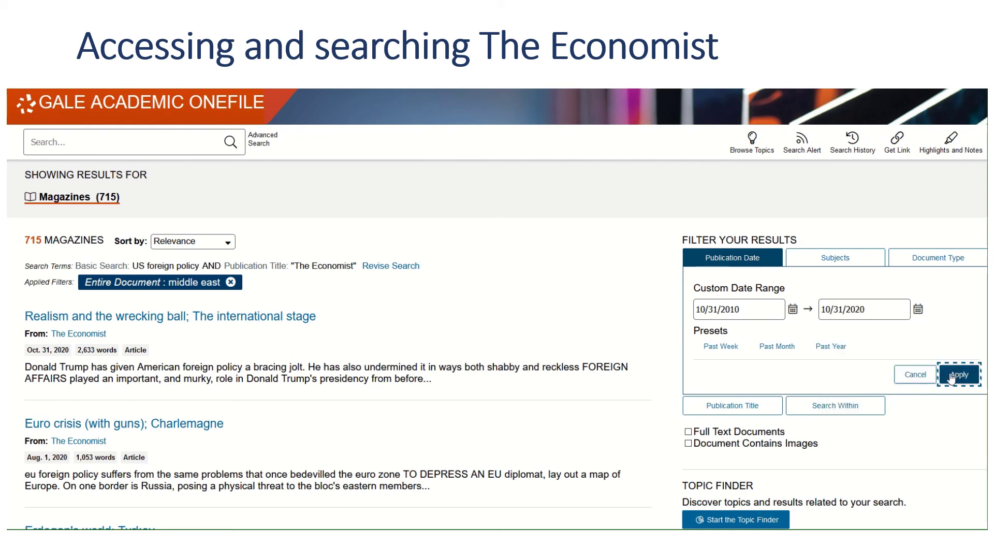